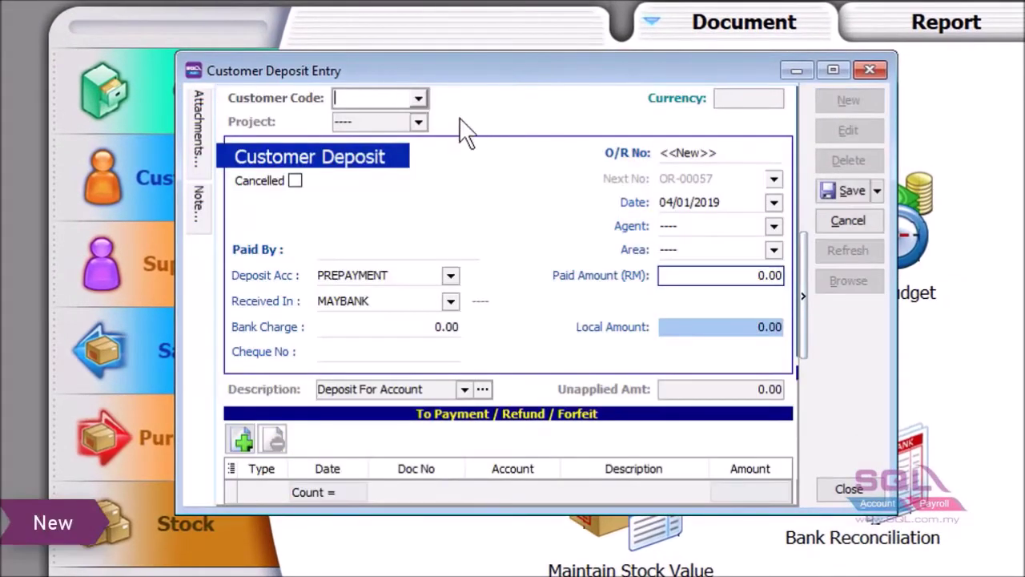
Select ALPHA & BETA COMPUTER as the customer of the new deposit and keep PREPAYMENT as the deposit account
{"action": "left_click", "coordinate": [418, 98]}
{"action": "left_click", "coordinate": [423, 163]}
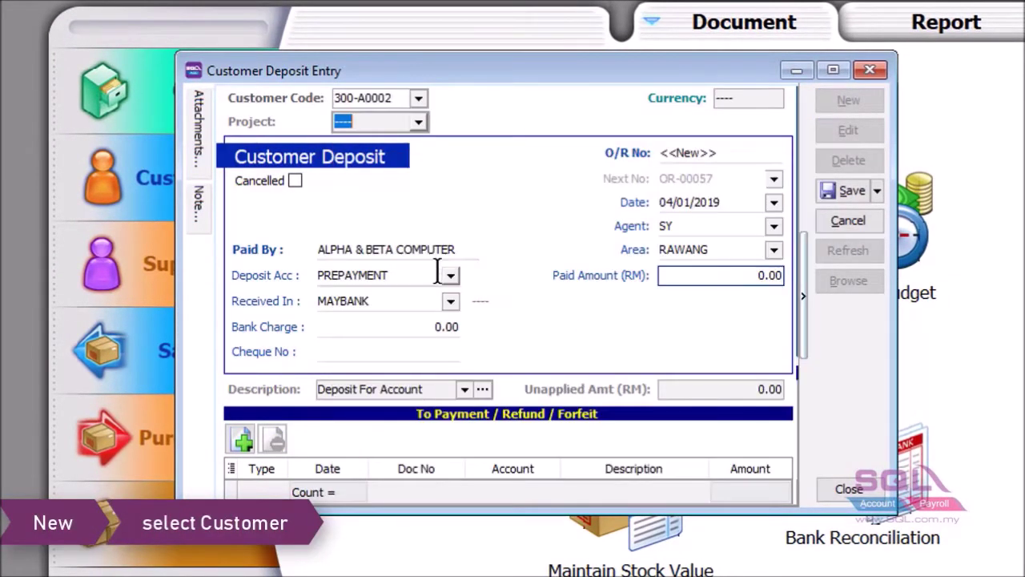
{"action": "left_click", "coordinate": [451, 276]}
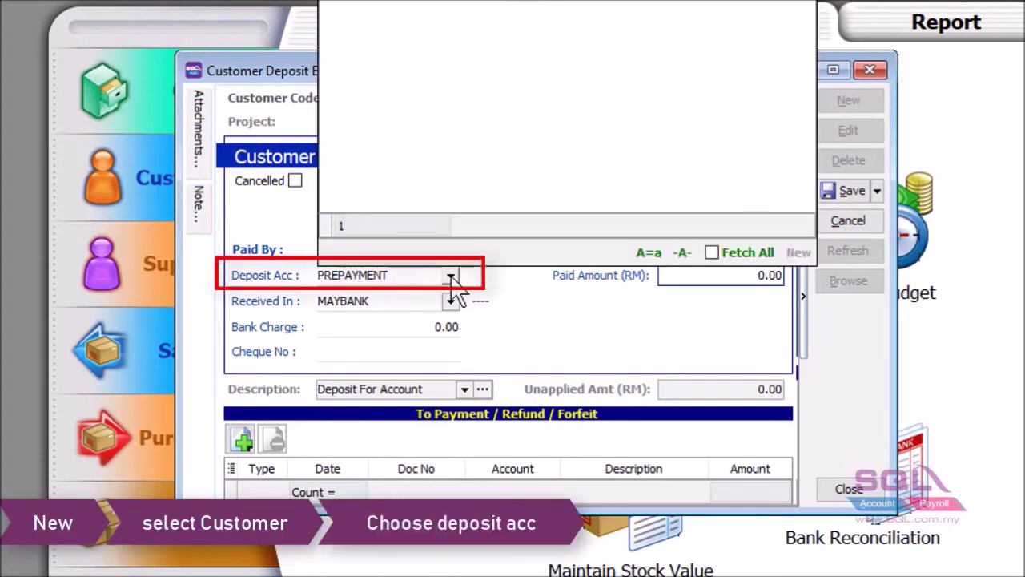
{"action": "left_click", "coordinate": [451, 277]}
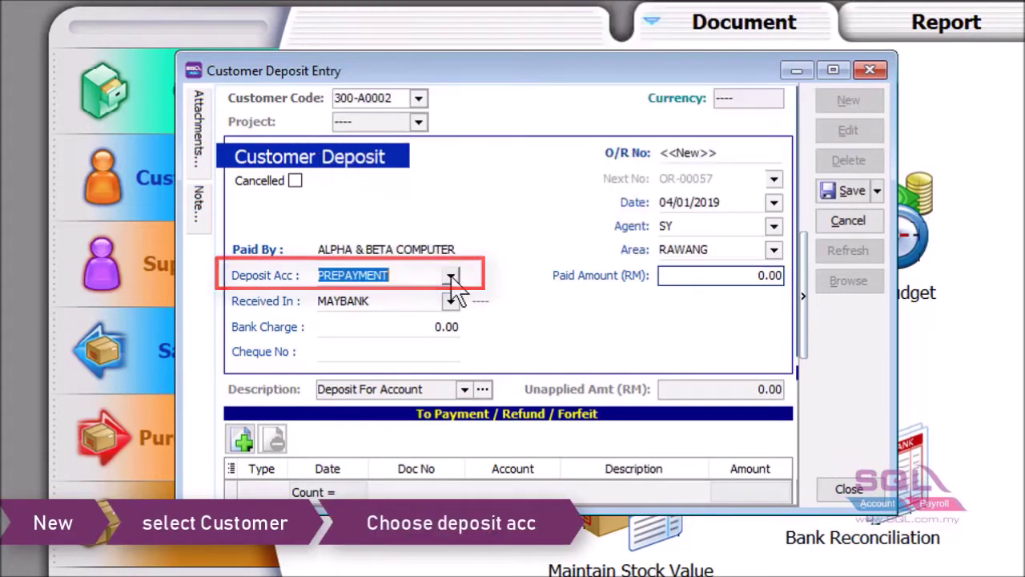
Set the deposit's paid amount to RM 100 and save it without entering a cheque number
{"action": "left_click", "coordinate": [742, 275]}
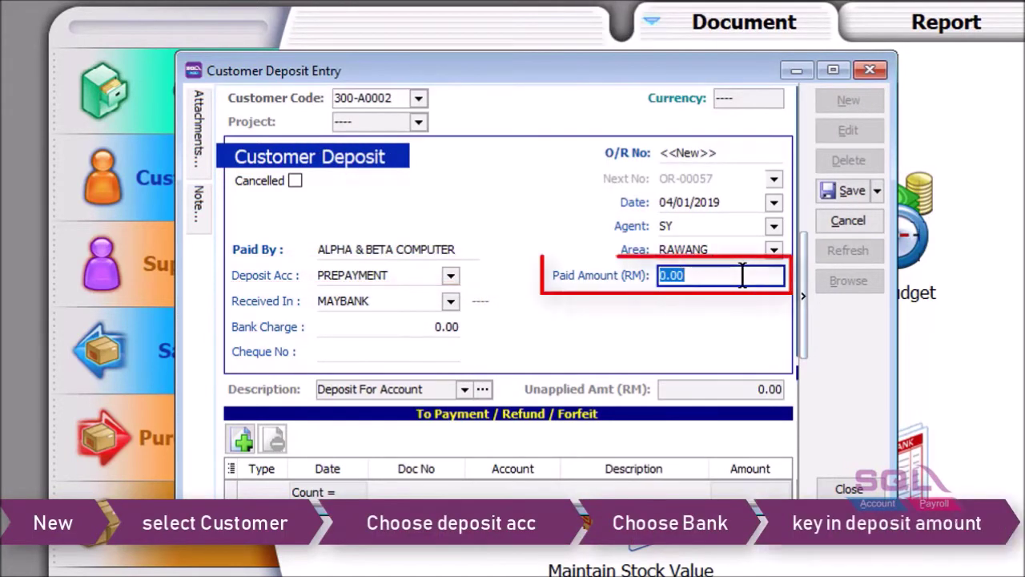
{"action": "type", "text": "100"}
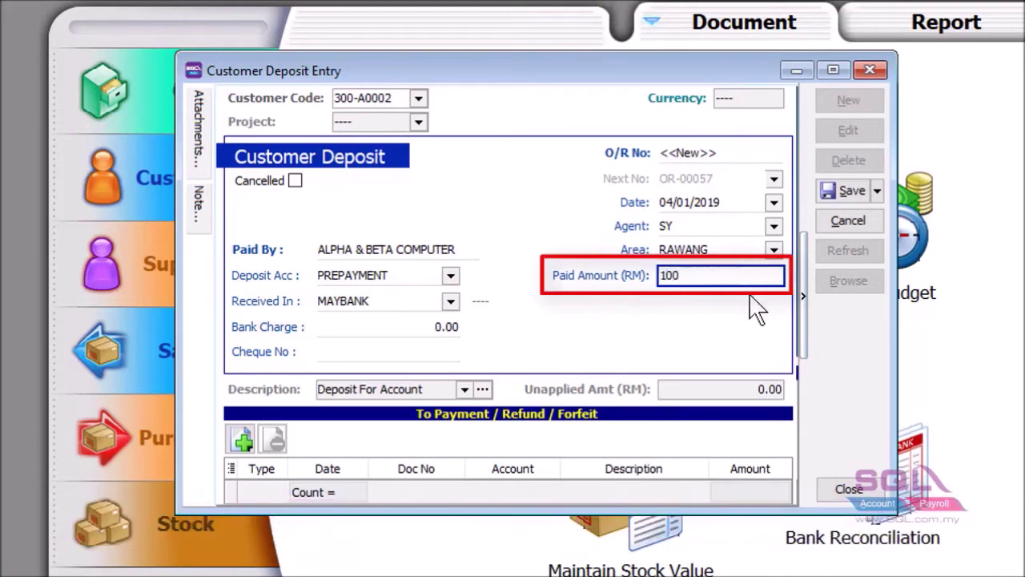
{"action": "left_click", "coordinate": [843, 186]}
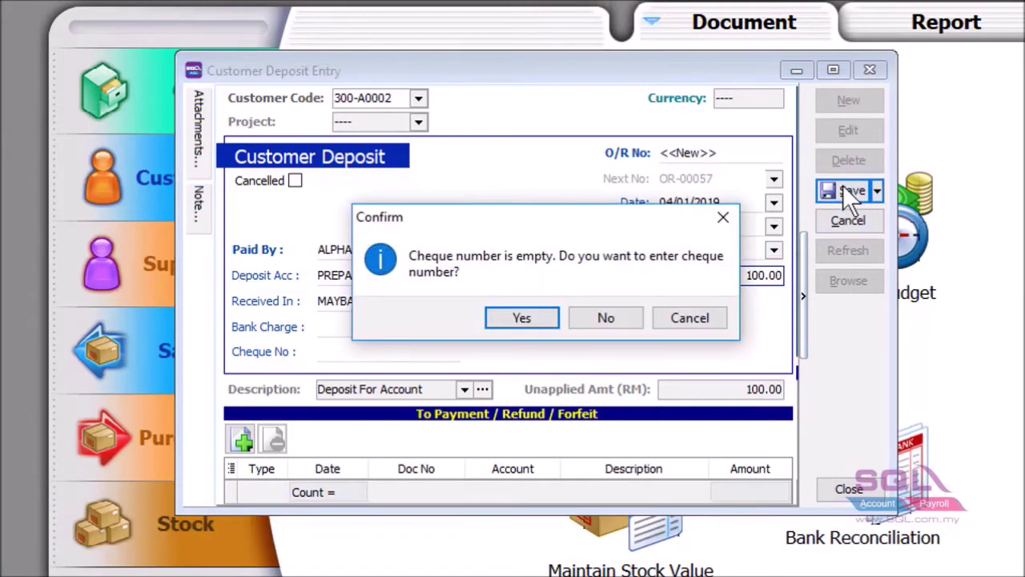
{"action": "left_click", "coordinate": [584, 318]}
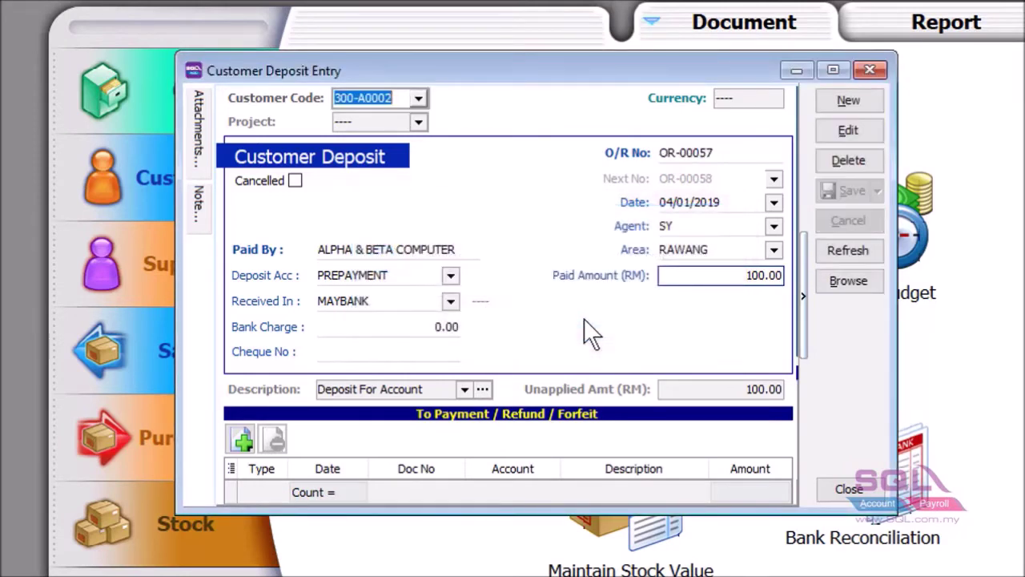
Show the double entry of the saved customer deposit
{"action": "right_click", "coordinate": [830, 329]}
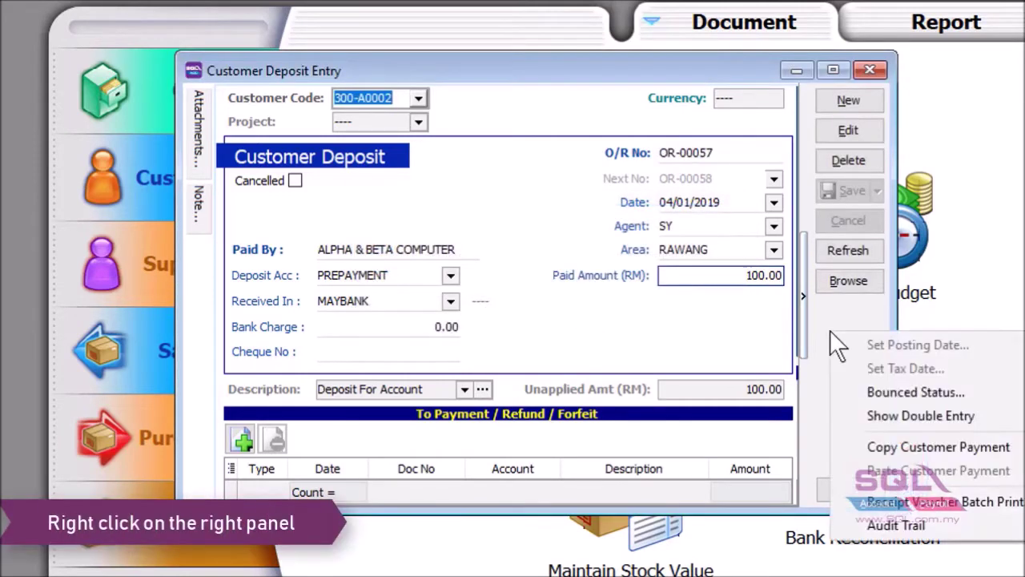
{"action": "left_click", "coordinate": [865, 415]}
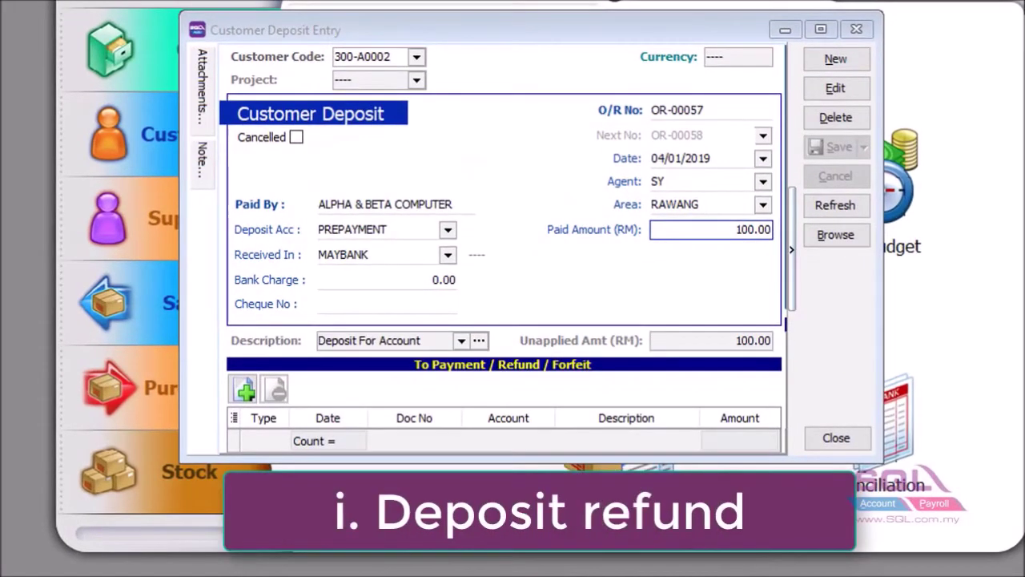
Add a deposit refund to the ALPHA & BETA COMPUTER deposit, dated 07/01/2019
{"action": "left_click_drag", "start_coordinate": [702, 456], "coordinate": [701, 529]}
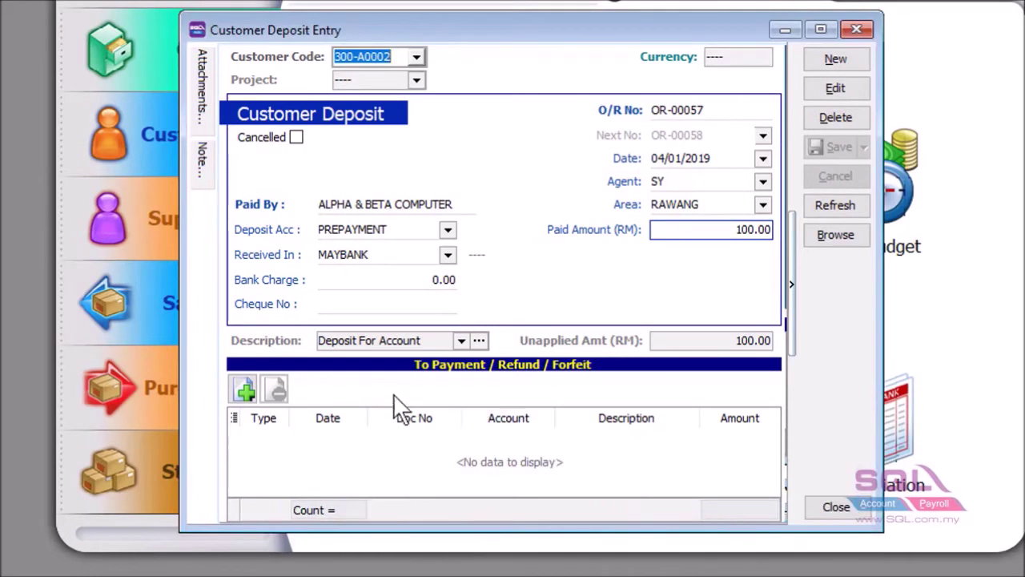
{"action": "left_click", "coordinate": [246, 396]}
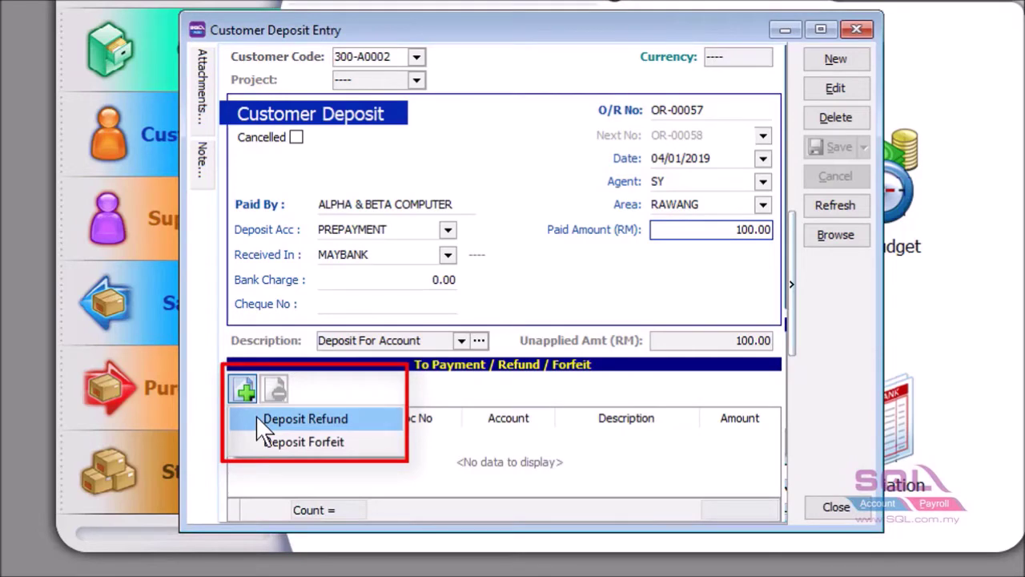
{"action": "left_click", "coordinate": [256, 418]}
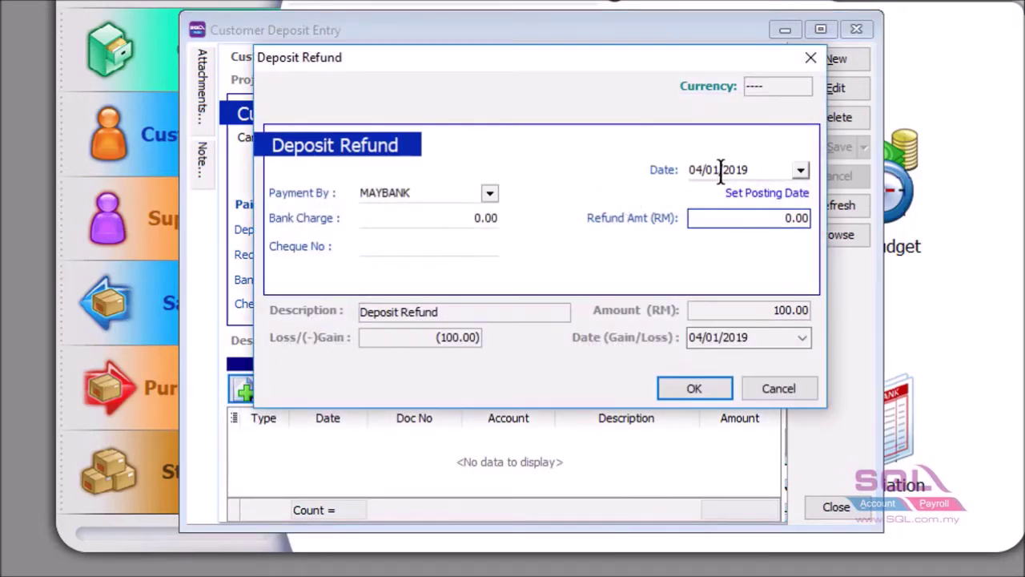
{"action": "left_click", "coordinate": [801, 170]}
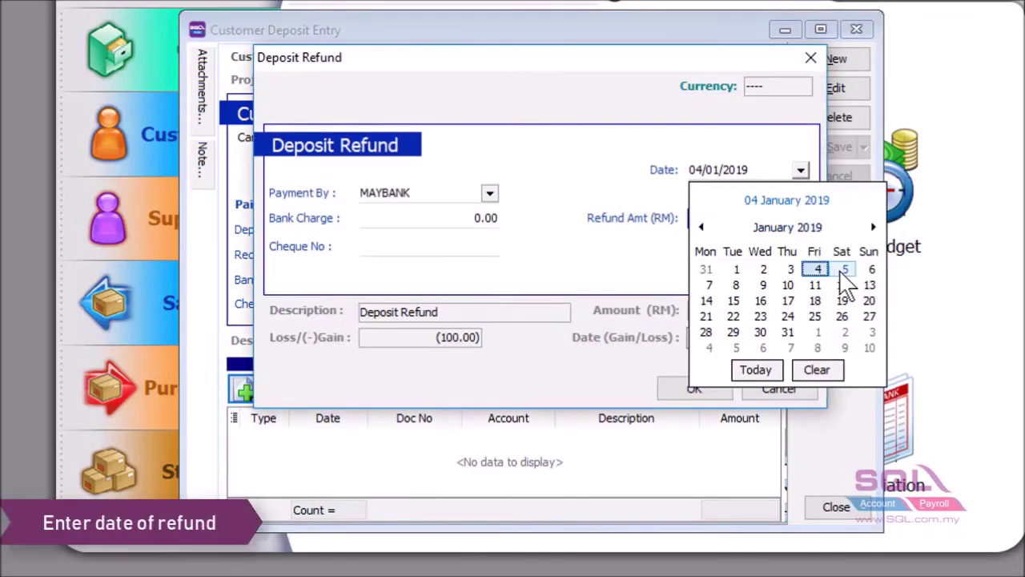
{"action": "left_click", "coordinate": [708, 287]}
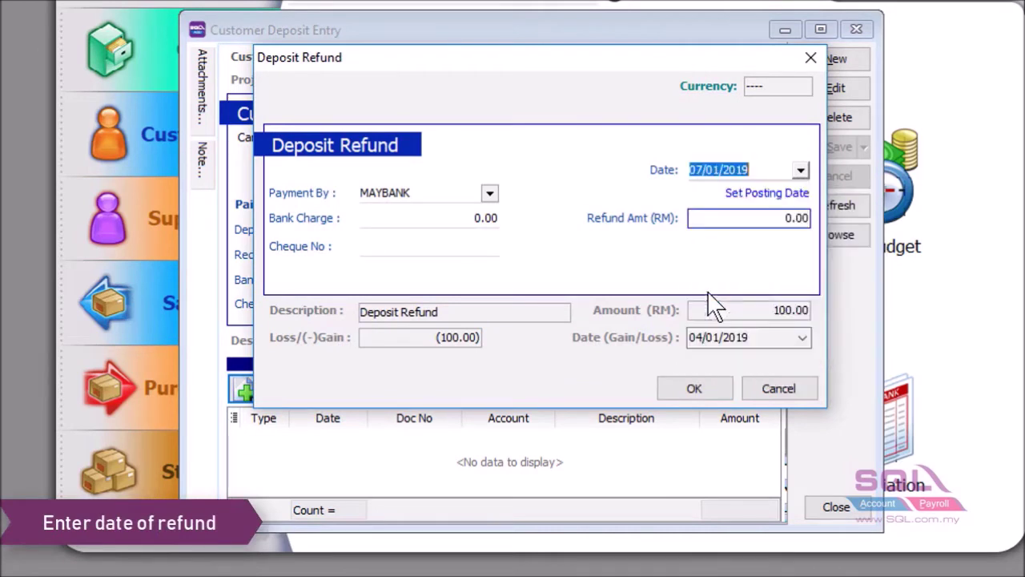
Choose MAYBANK as the refund's payment method, set the refund amount to RM 50 and confirm the refund
{"action": "left_click", "coordinate": [490, 193]}
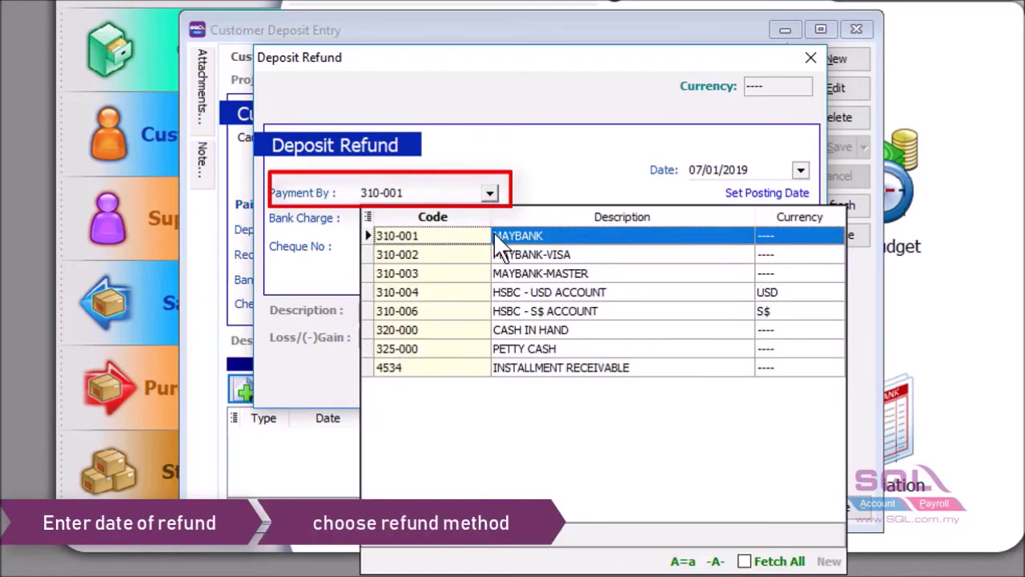
{"action": "left_click", "coordinate": [494, 233]}
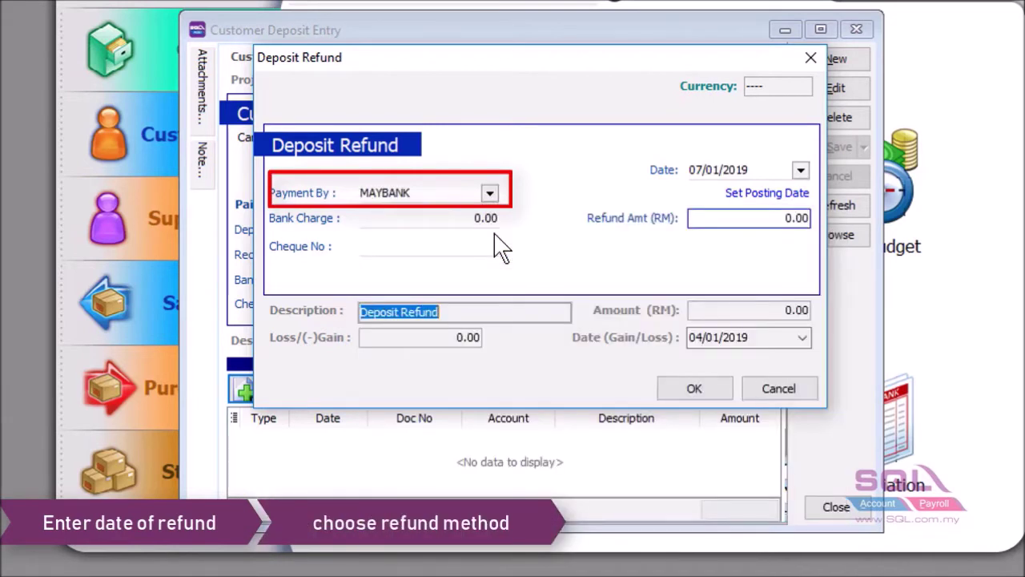
{"action": "left_click", "coordinate": [446, 249]}
{"action": "left_click", "coordinate": [763, 217]}
{"action": "double_click", "coordinate": [757, 218]}
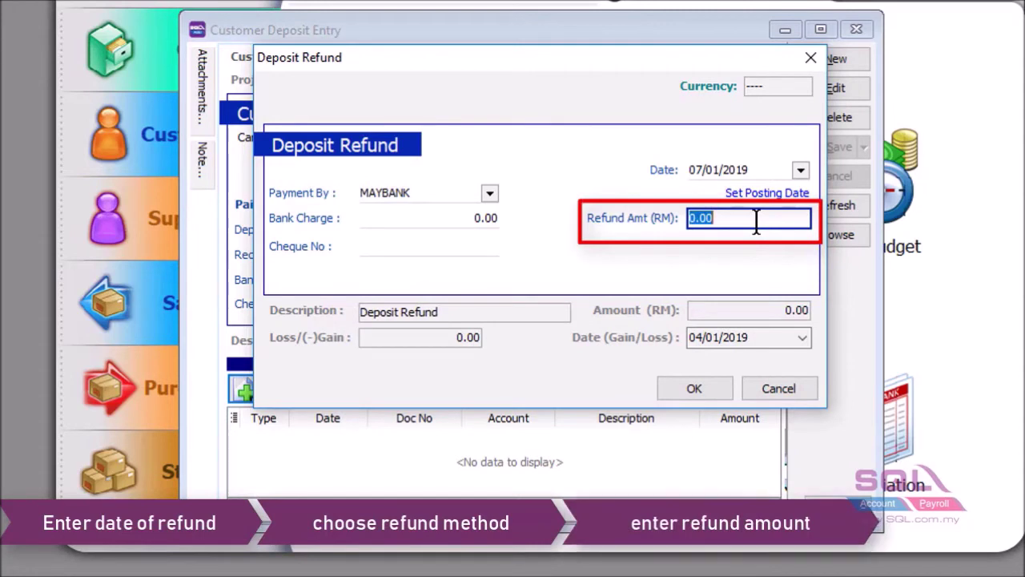
{"action": "type", "text": "50"}
{"action": "left_click", "coordinate": [694, 389]}
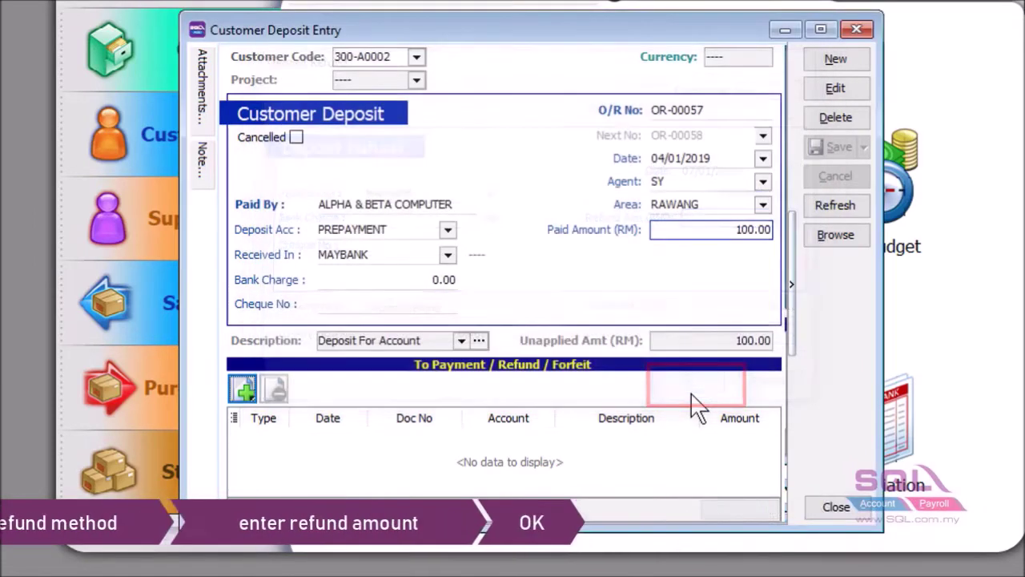
Add a deposit forfeit to the same customer deposit, dated 09/01/2019
{"action": "left_click", "coordinate": [407, 443]}
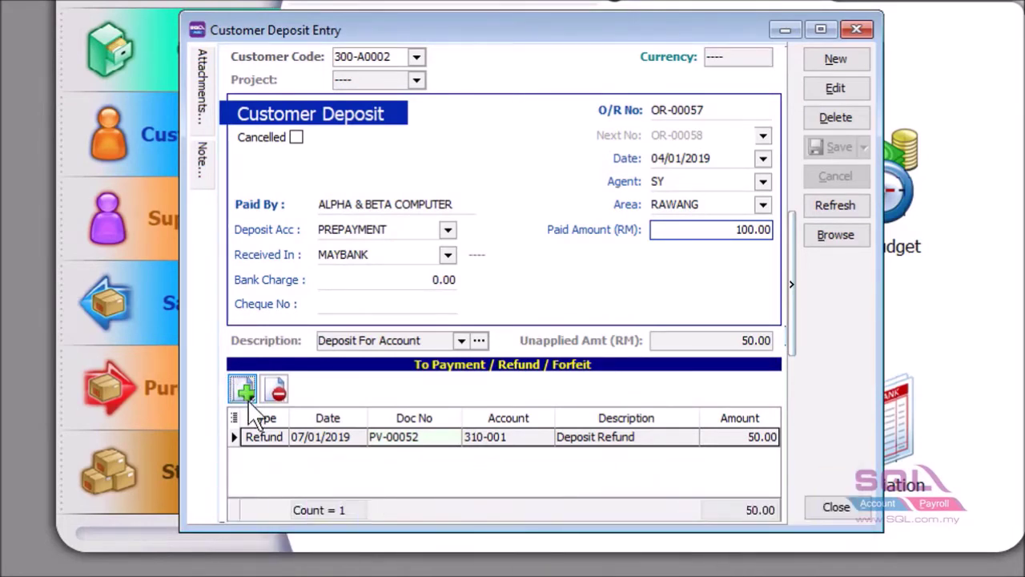
{"action": "left_click", "coordinate": [244, 389]}
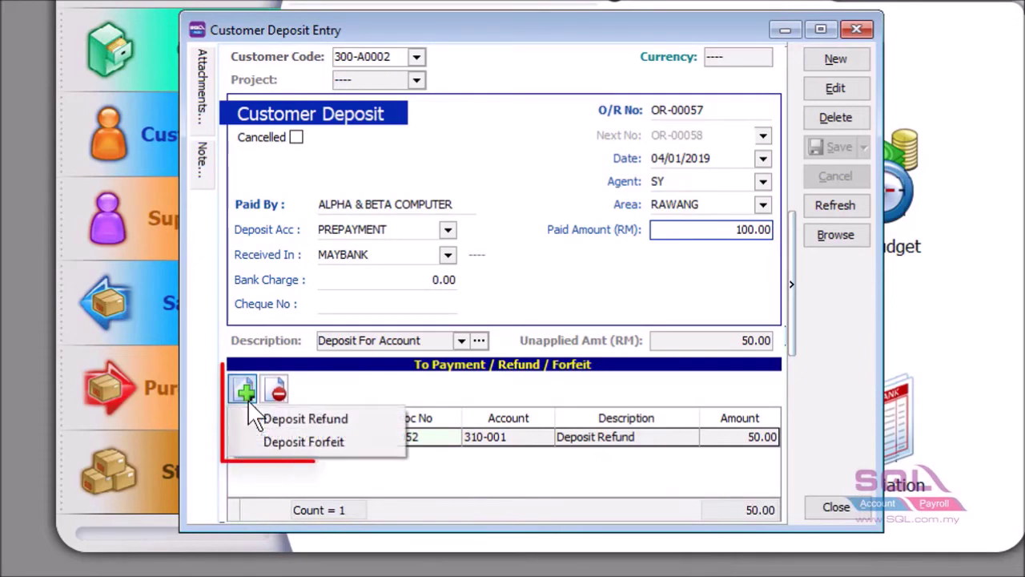
{"action": "left_click", "coordinate": [261, 445]}
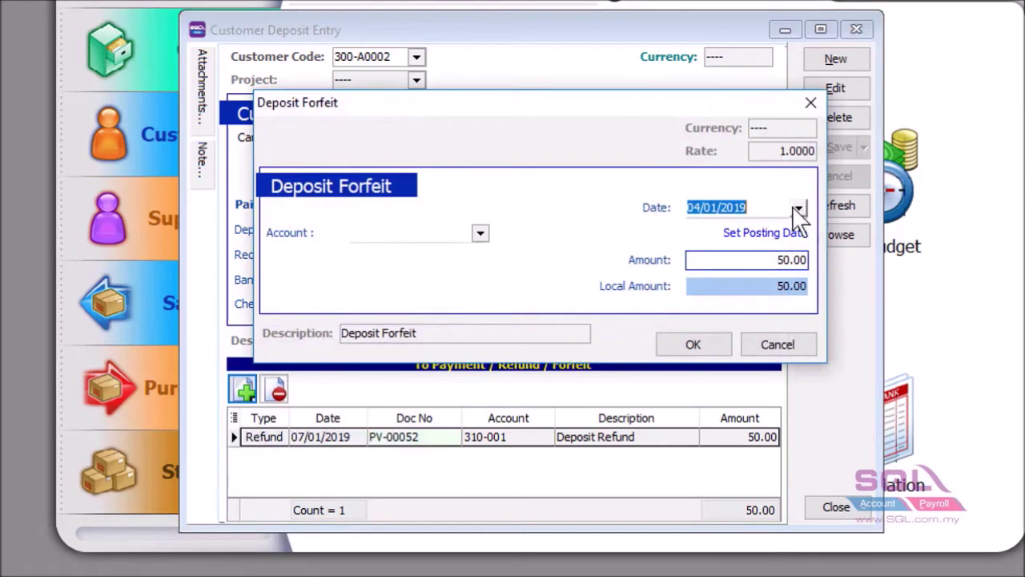
{"action": "left_click", "coordinate": [796, 207]}
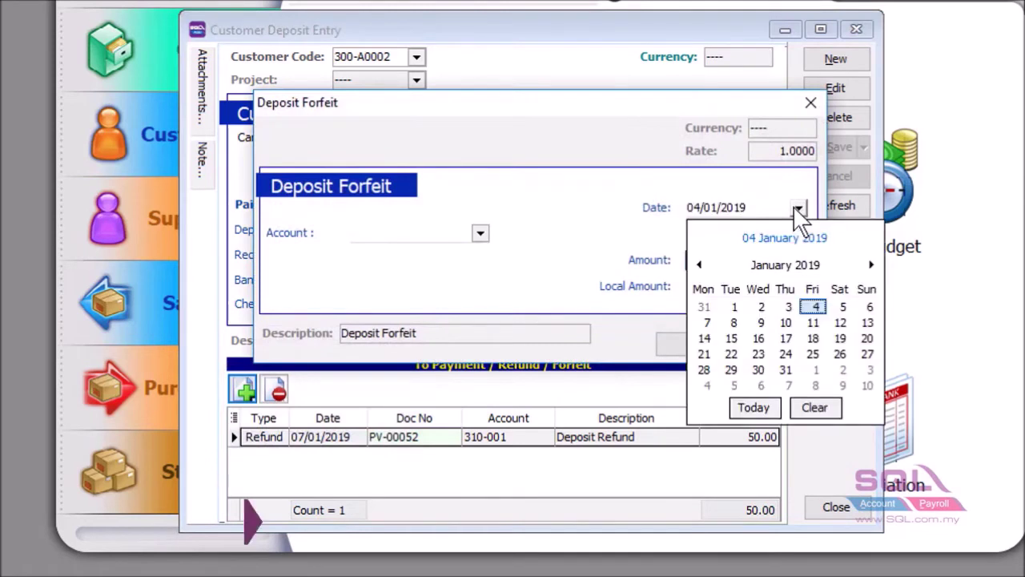
{"action": "left_click", "coordinate": [762, 322]}
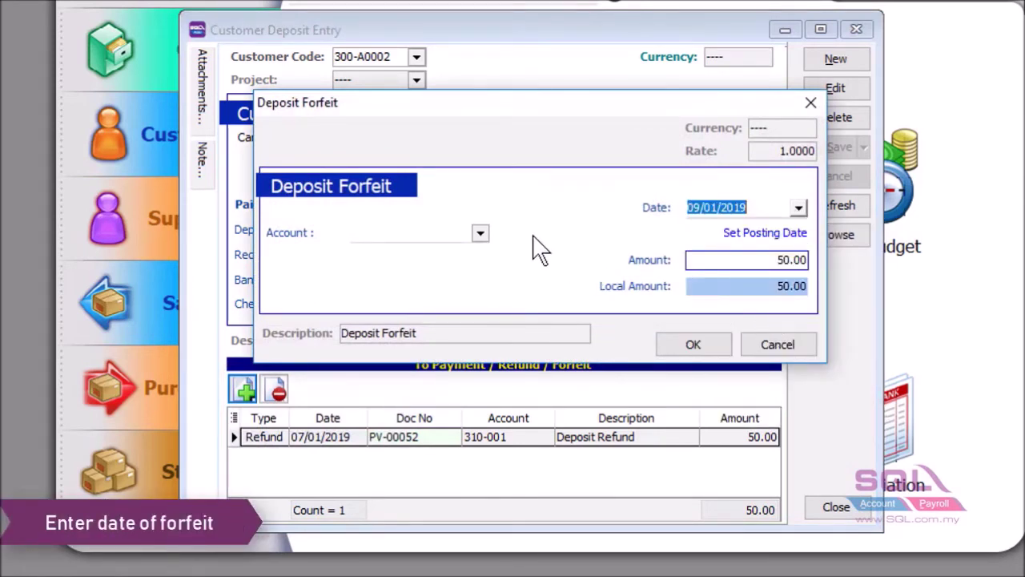
Assign the forfeit to the DEPOSIT FORFEITED account and confirm it with the amount of 50.00
{"action": "left_click", "coordinate": [481, 233]}
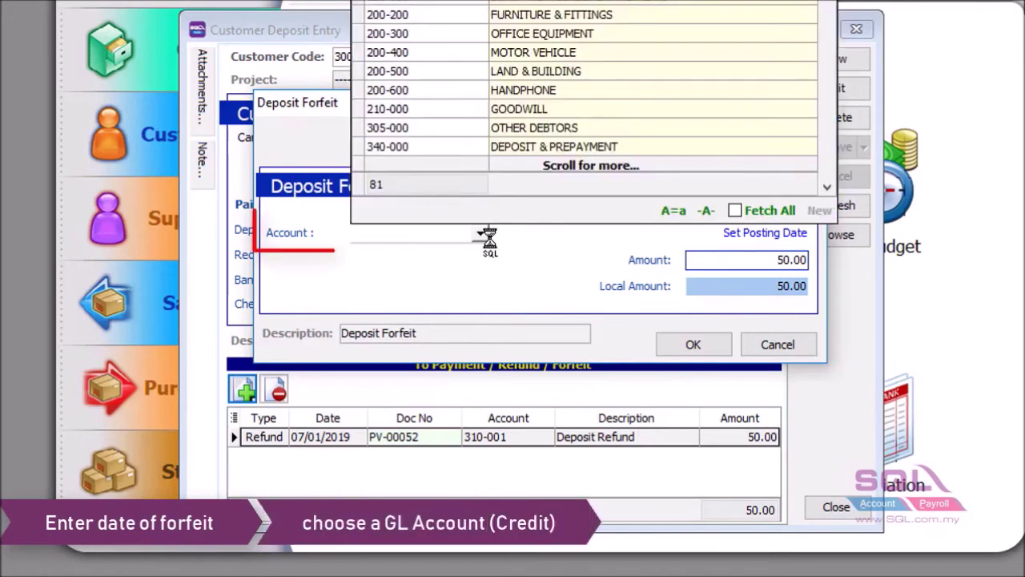
{"action": "type", "text": "DEPO"}
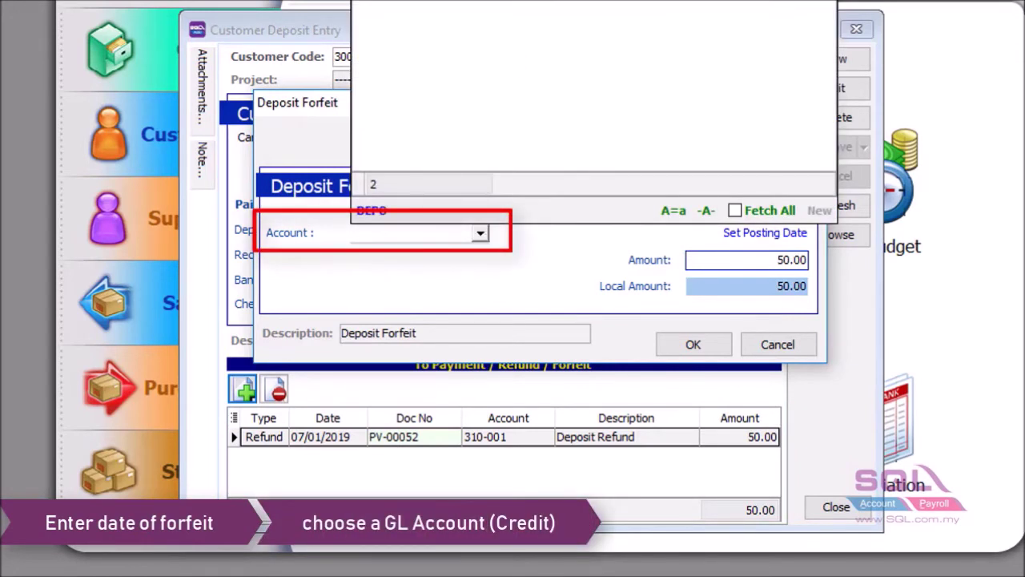
{"action": "key", "text": "Return"}
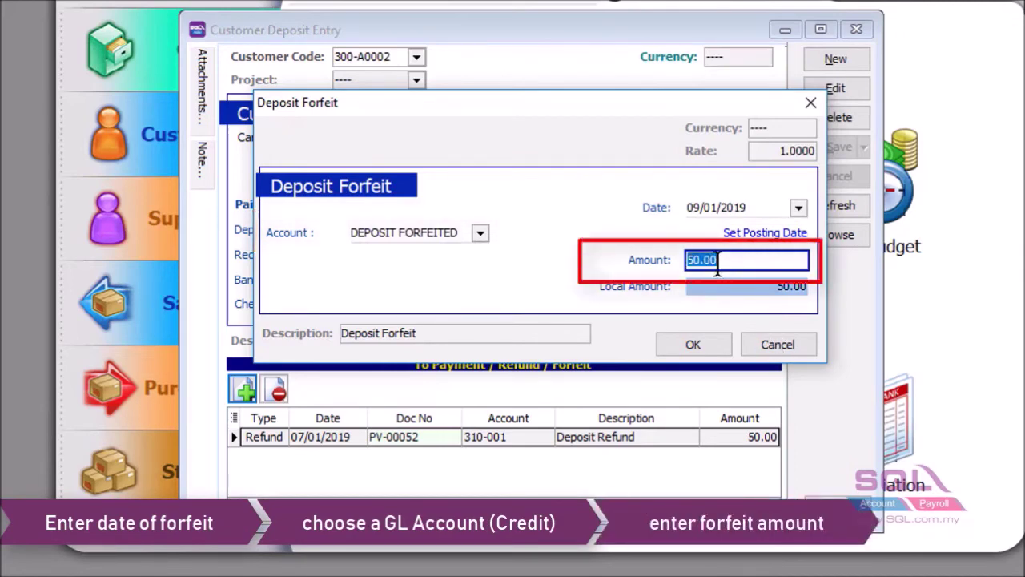
{"action": "left_click", "coordinate": [694, 344]}
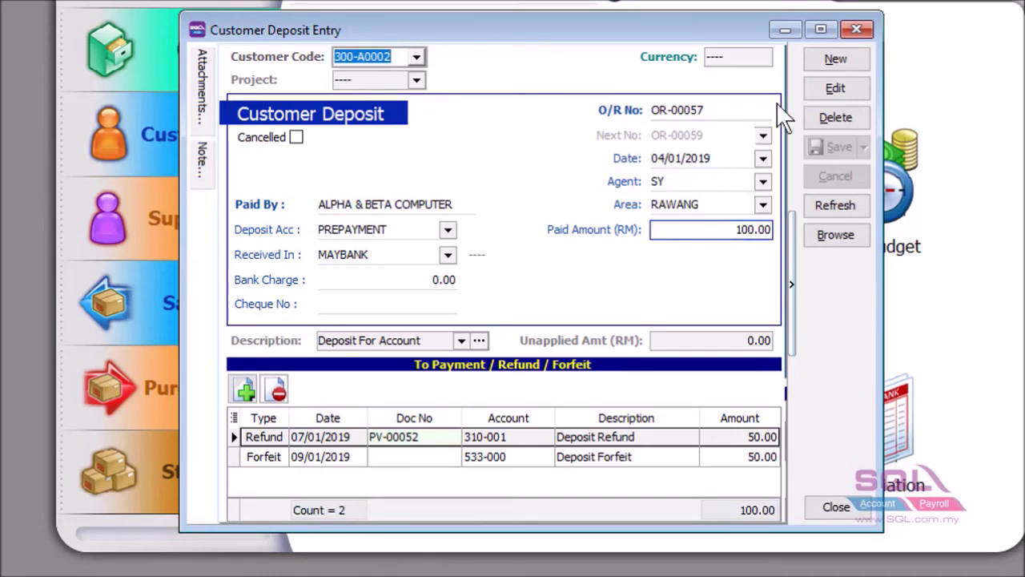
Create a new customer deposit for AB ENTERPRISE SDN BHD
{"action": "left_click", "coordinate": [813, 62]}
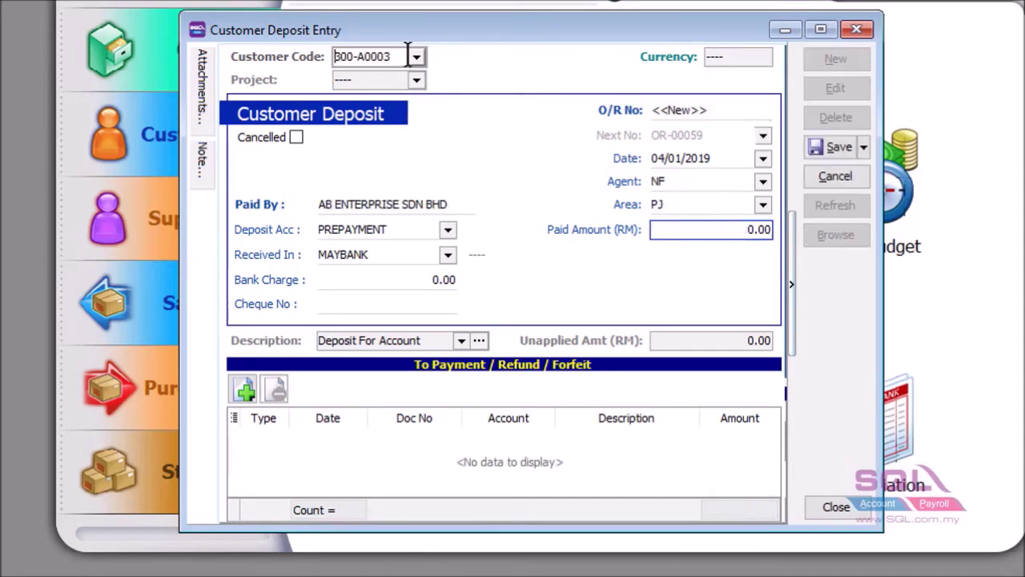
{"action": "left_click", "coordinate": [416, 56]}
{"action": "left_click", "coordinate": [431, 138]}
Set the AB ENTERPRISE SDN BHD deposit's paid amount to RM 100 and save it without a cheque number
{"action": "left_click", "coordinate": [732, 226]}
{"action": "type", "text": "10"}
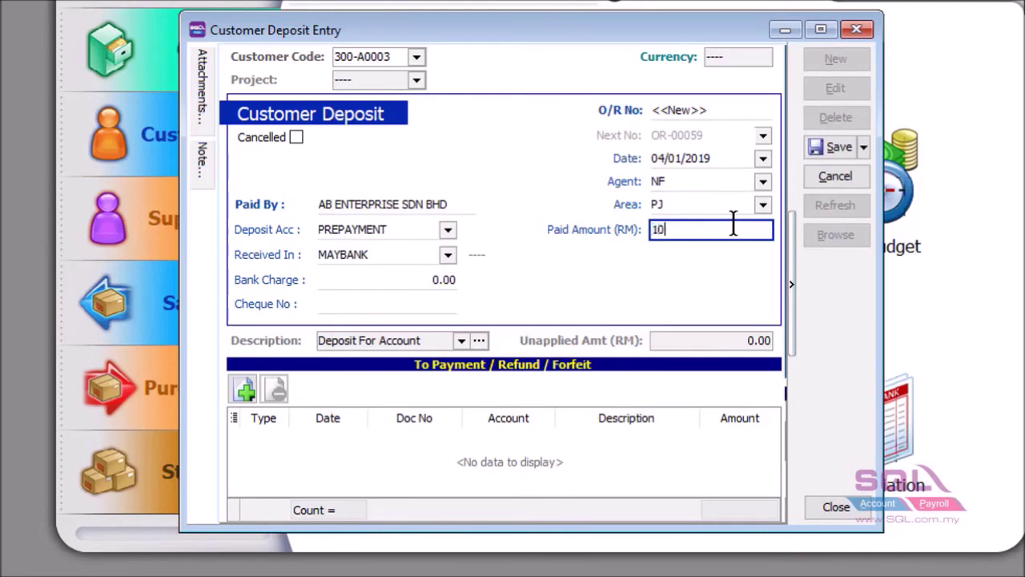
{"action": "type", "text": "0"}
{"action": "left_click", "coordinate": [824, 144]}
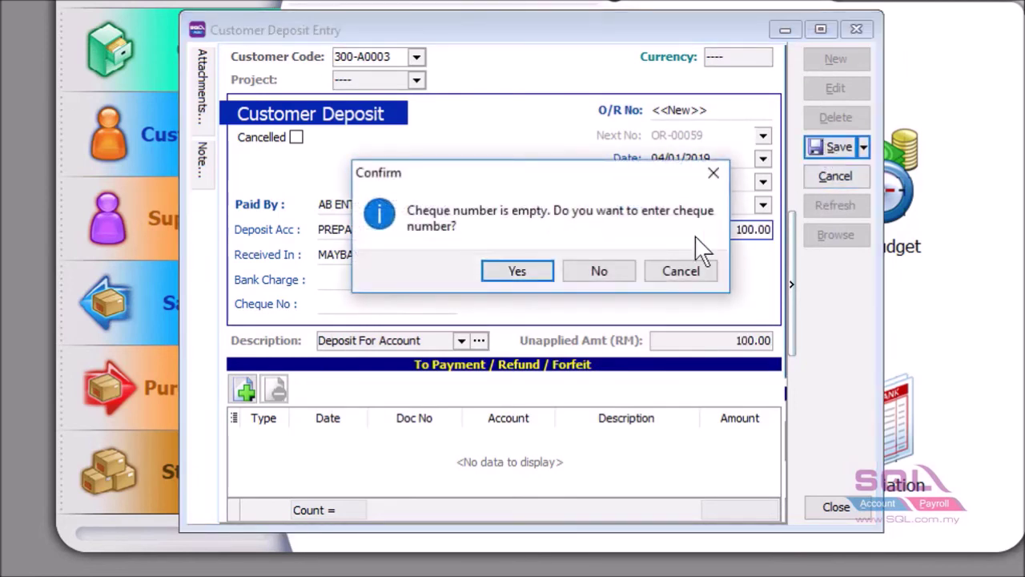
{"action": "left_click", "coordinate": [616, 274]}
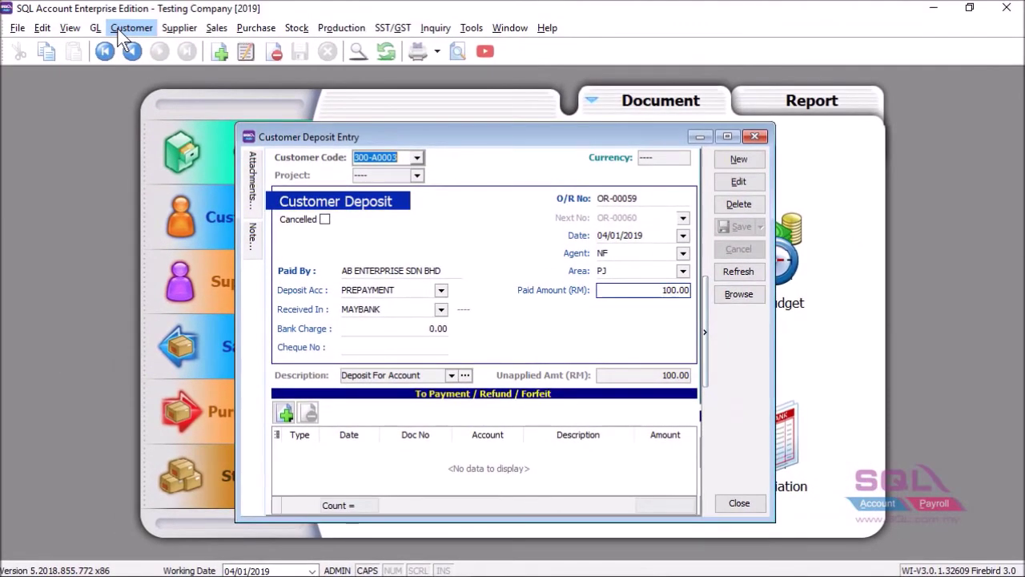
Open the customer payment entries in a smaller window and start a new customer payment
{"action": "left_click", "coordinate": [128, 28]}
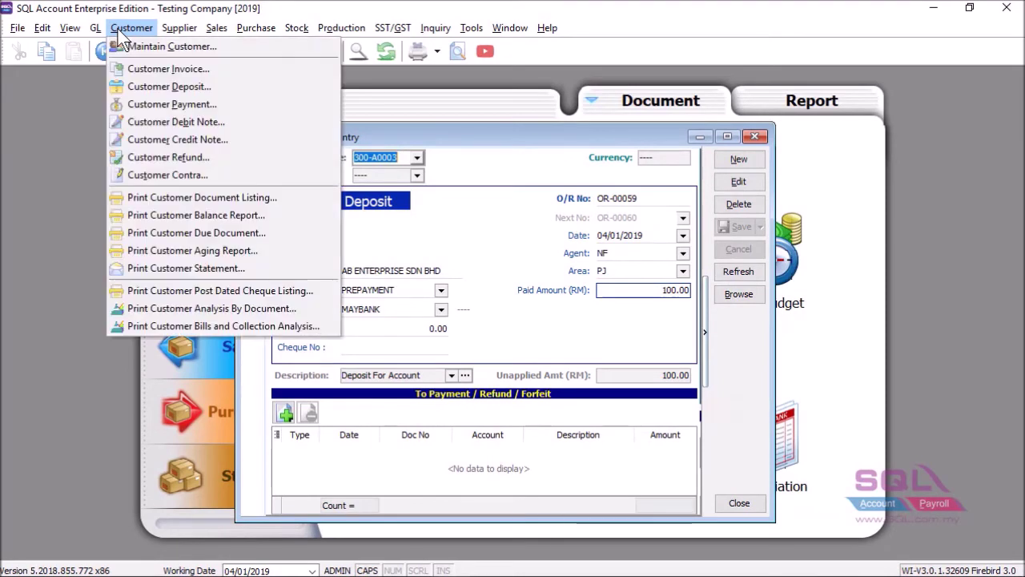
{"action": "left_click", "coordinate": [134, 104]}
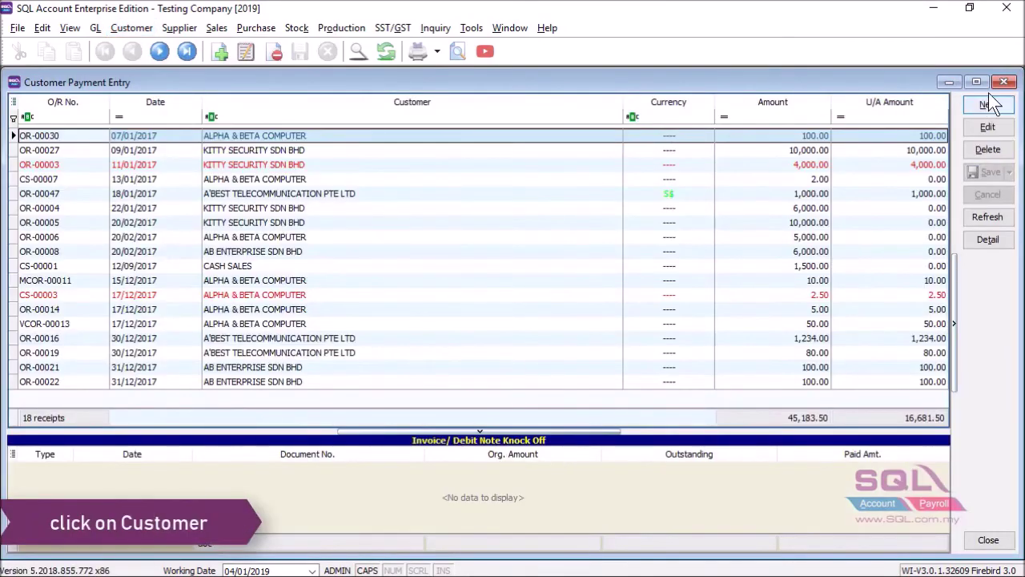
{"action": "left_click", "coordinate": [976, 81]}
{"action": "left_click_drag", "start_coordinate": [390, 213], "coordinate": [611, 144]}
{"action": "left_click_drag", "start_coordinate": [751, 497], "coordinate": [753, 498]}
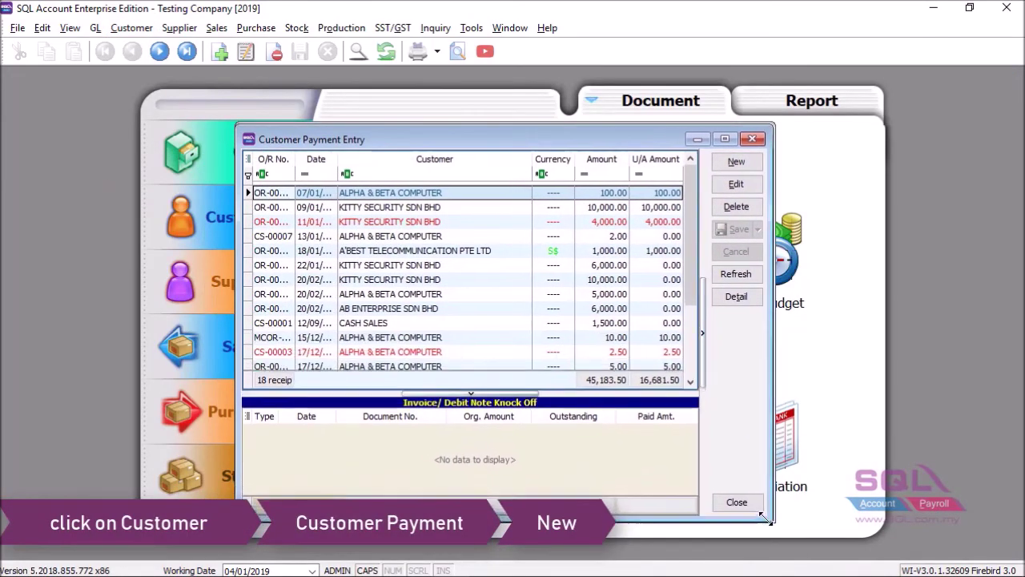
{"action": "left_click", "coordinate": [730, 166]}
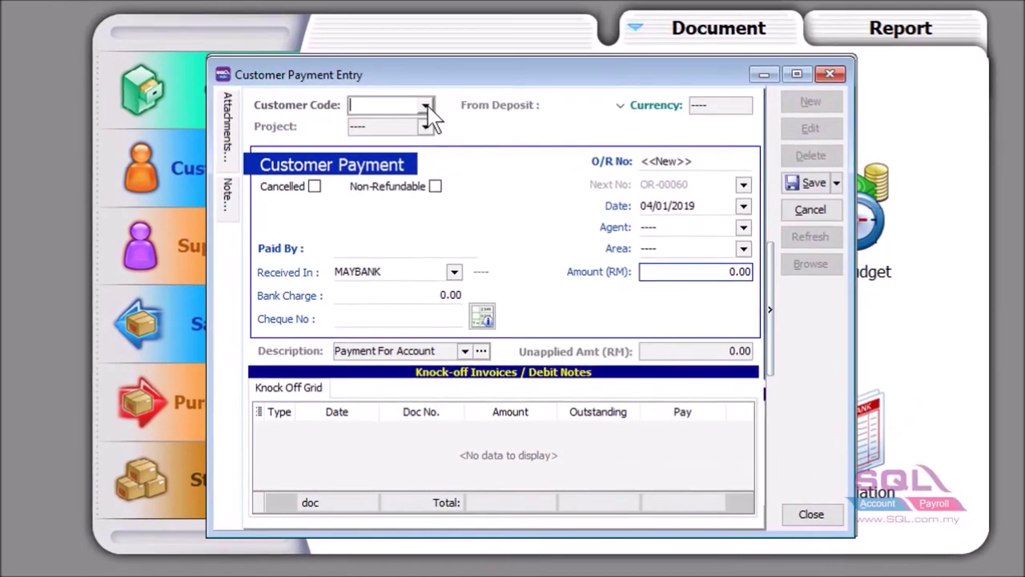
Select AB ENTERPRISE SDN BHD as the payment's customer and draw the payment from its deposit OR-00059
{"action": "left_click", "coordinate": [418, 164]}
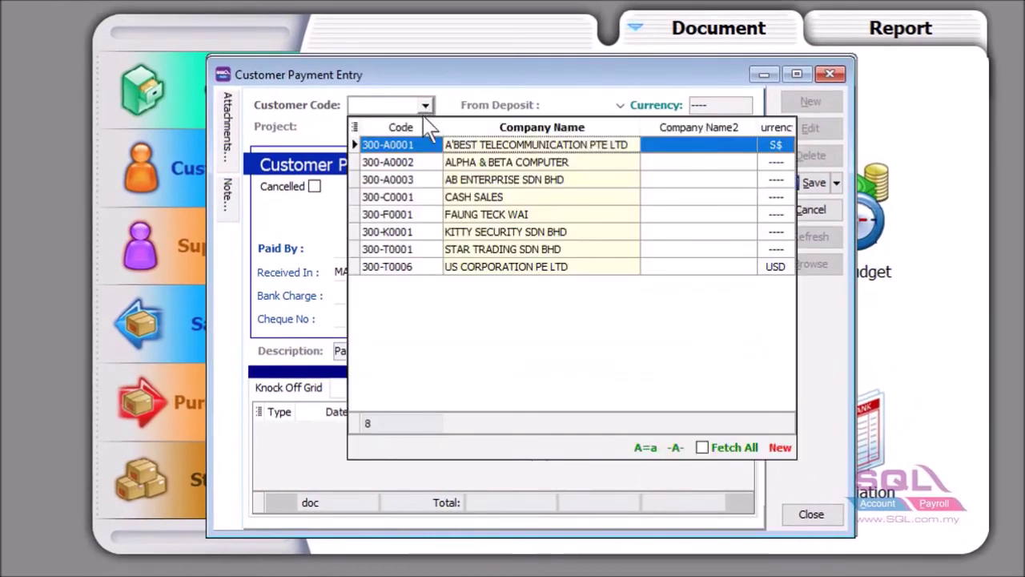
{"action": "left_click", "coordinate": [428, 180]}
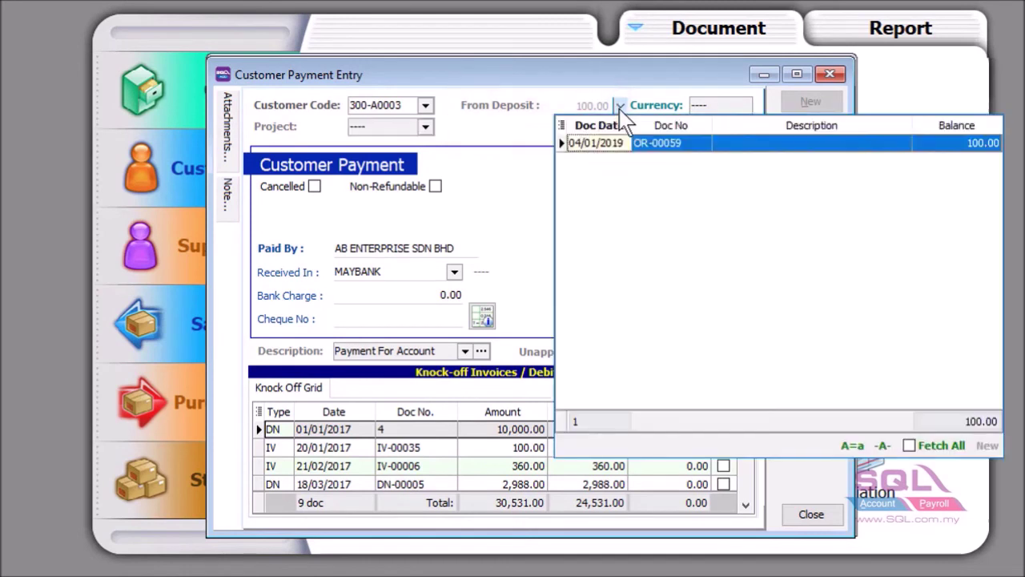
{"action": "left_click", "coordinate": [619, 107]}
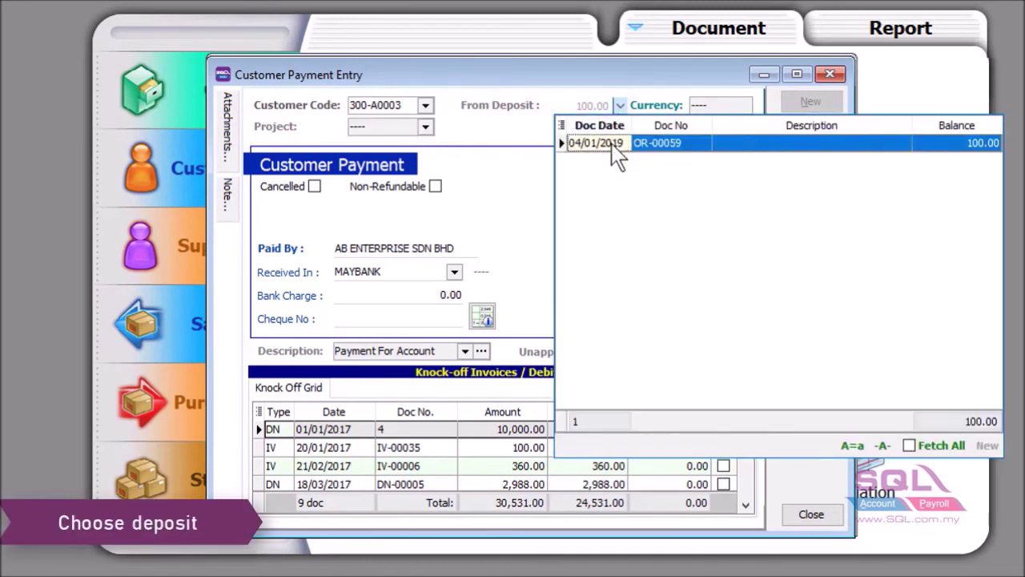
{"action": "left_click", "coordinate": [617, 156]}
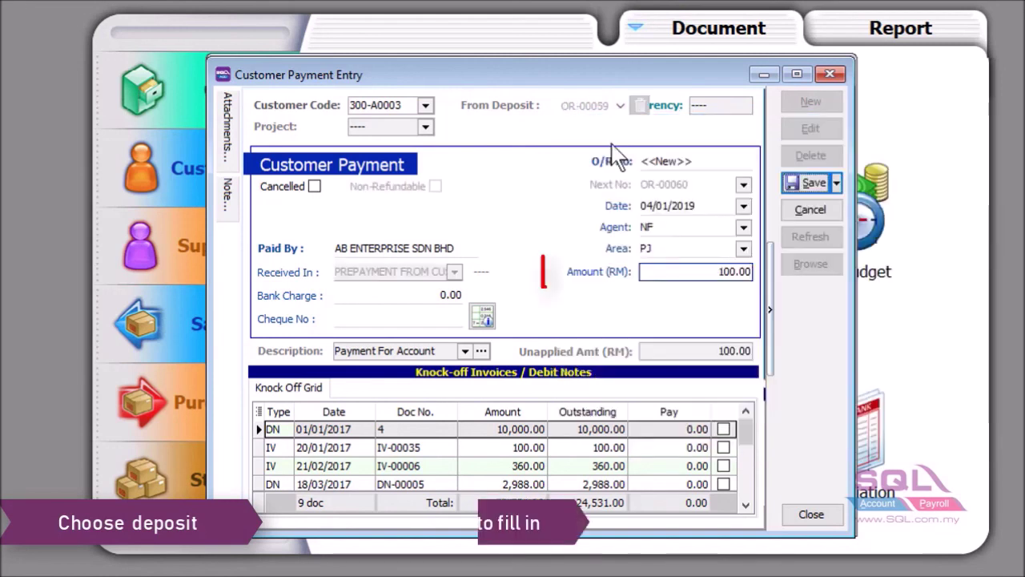
Knock off the debit note dated 01/01/2017 for 10,000.00 against the payment and save the customer payment
{"action": "left_click", "coordinate": [723, 428]}
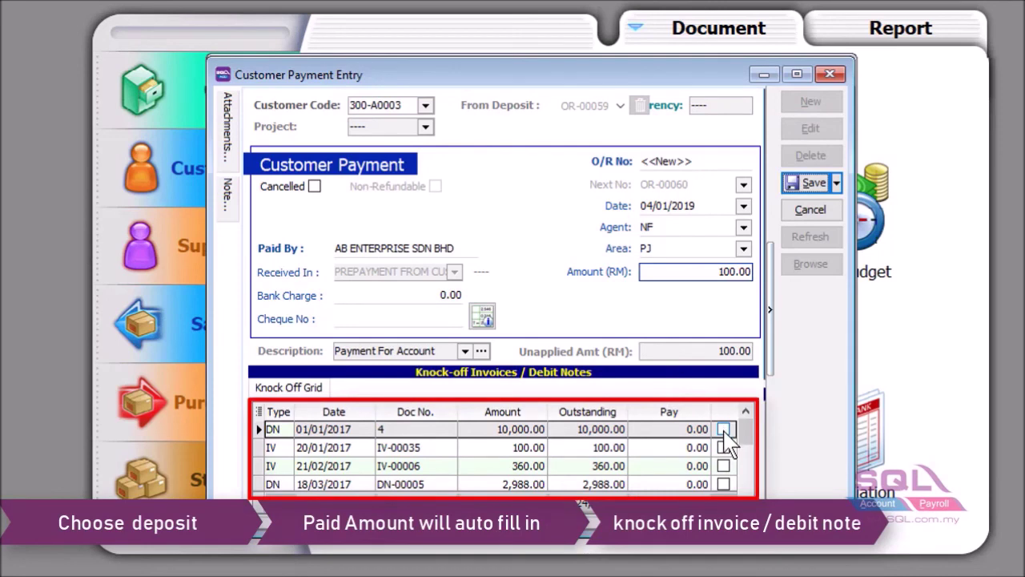
{"action": "left_click", "coordinate": [806, 191]}
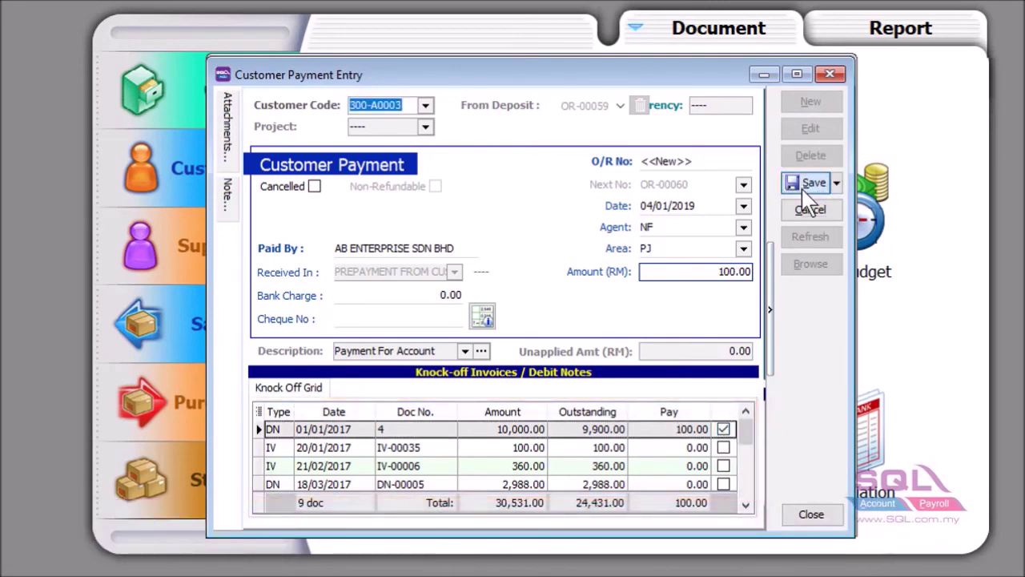
Show the double entry of the saved customer payment to examine its debit and credit postings
{"action": "right_click", "coordinate": [803, 343]}
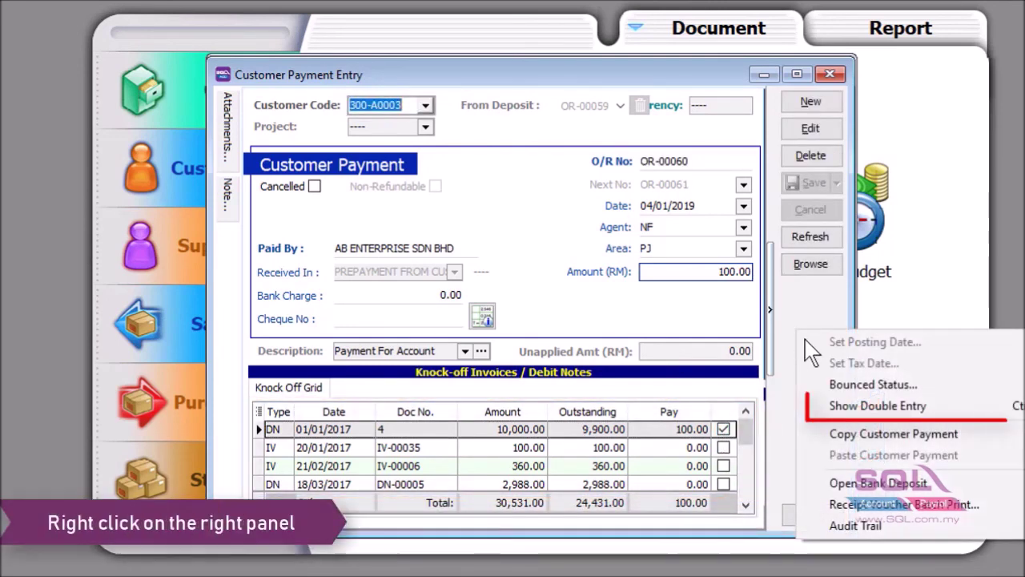
{"action": "left_click", "coordinate": [832, 406]}
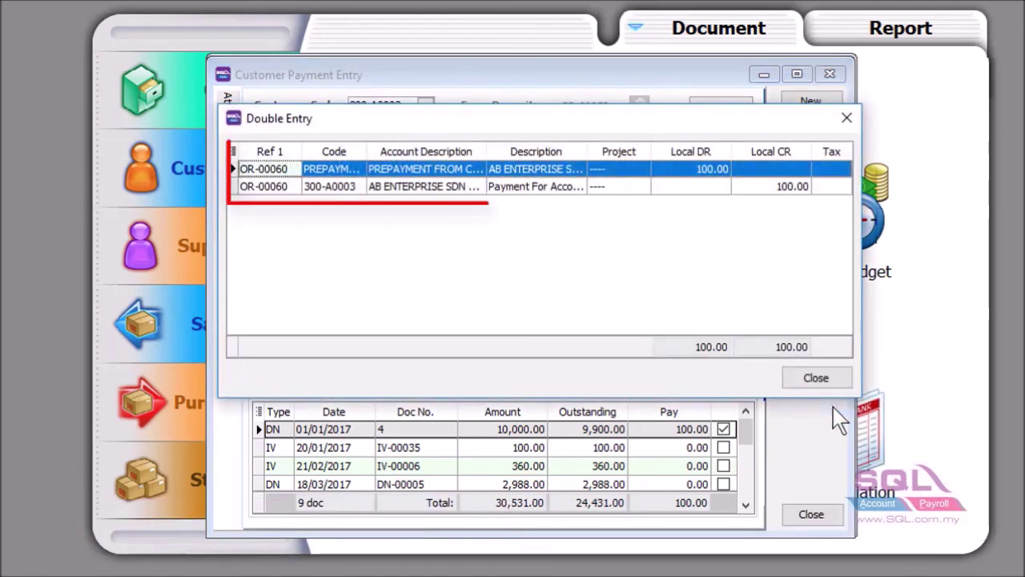